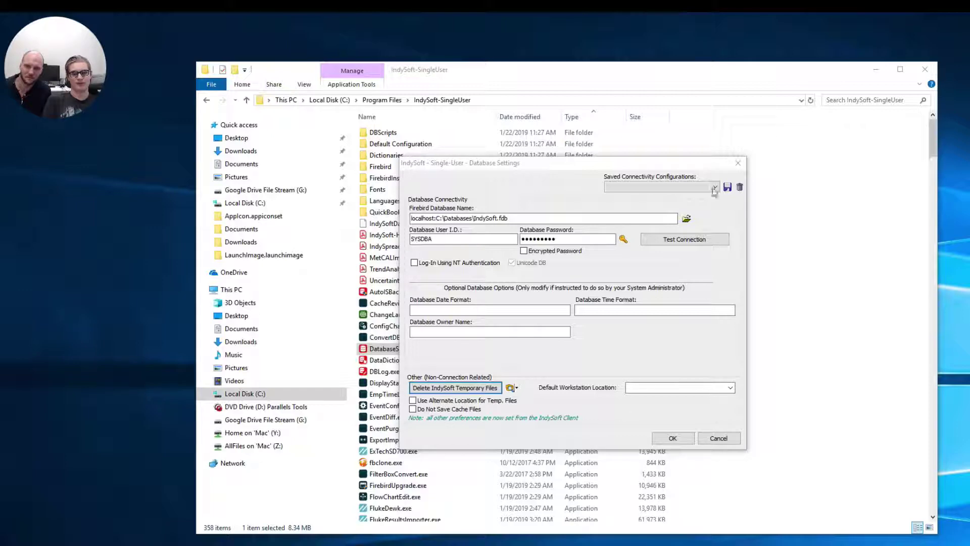
- Close Database Settings, approve the IndySoft installer in User Account Control, and close the Explorer window
click(738, 163)
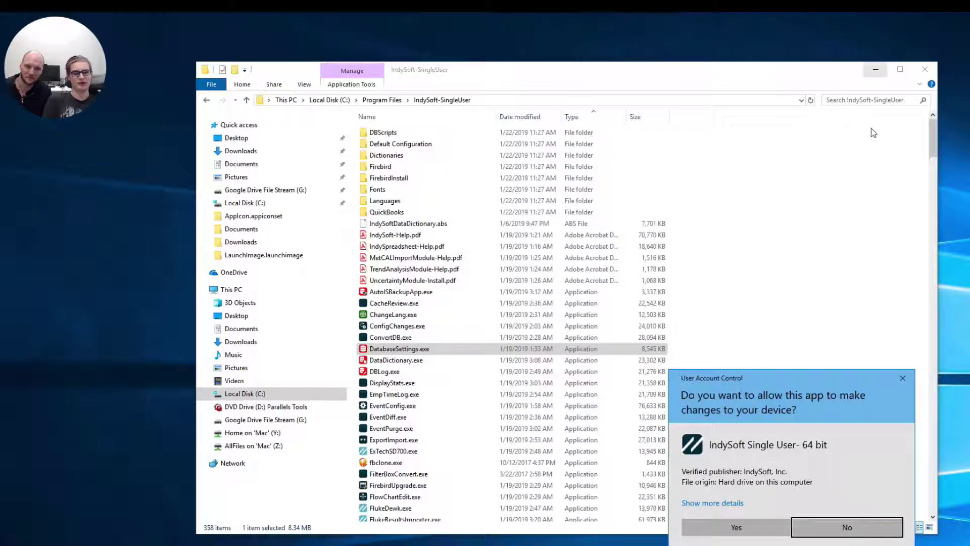
click(748, 535)
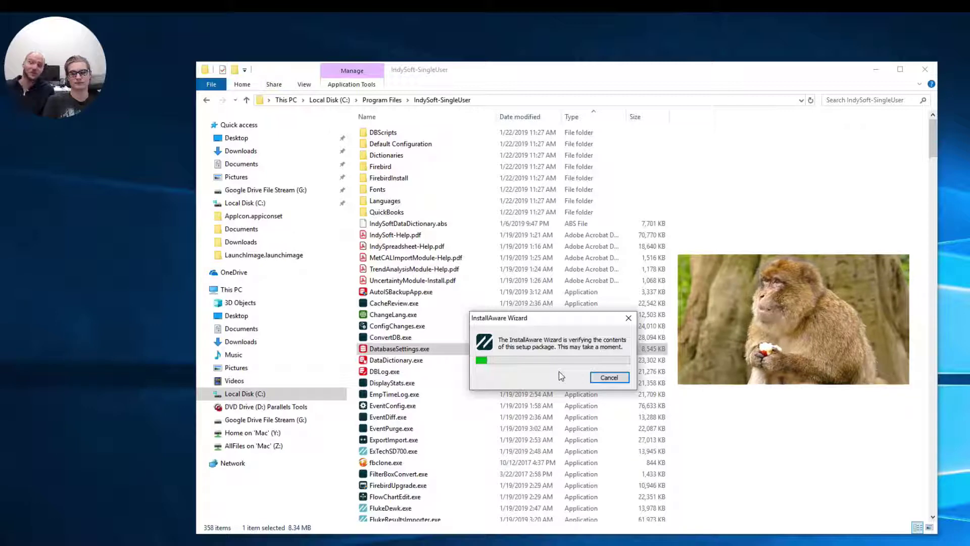
click(926, 69)
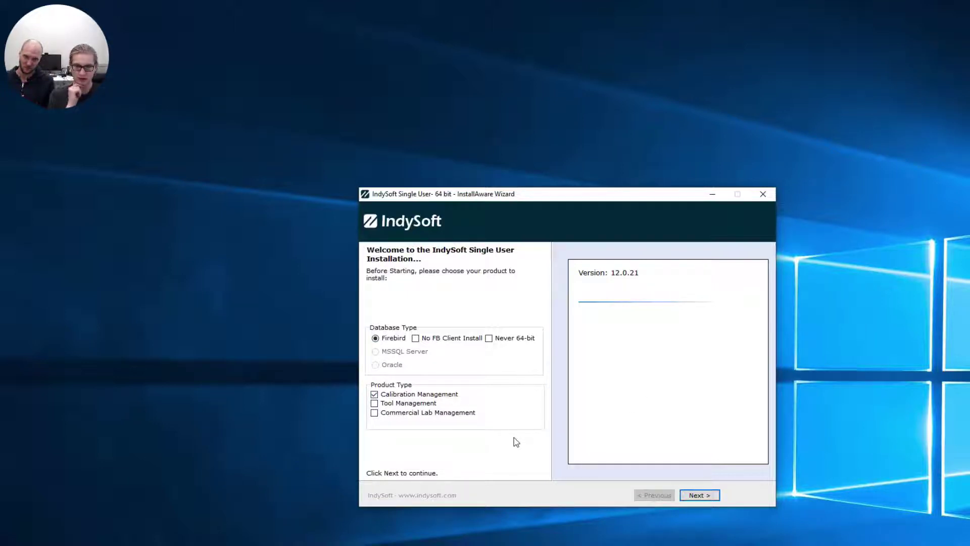
- Repair-reinstall IndySoft Single User 64 bit, unticking Run IndySoft Single User before finishing
click(707, 495)
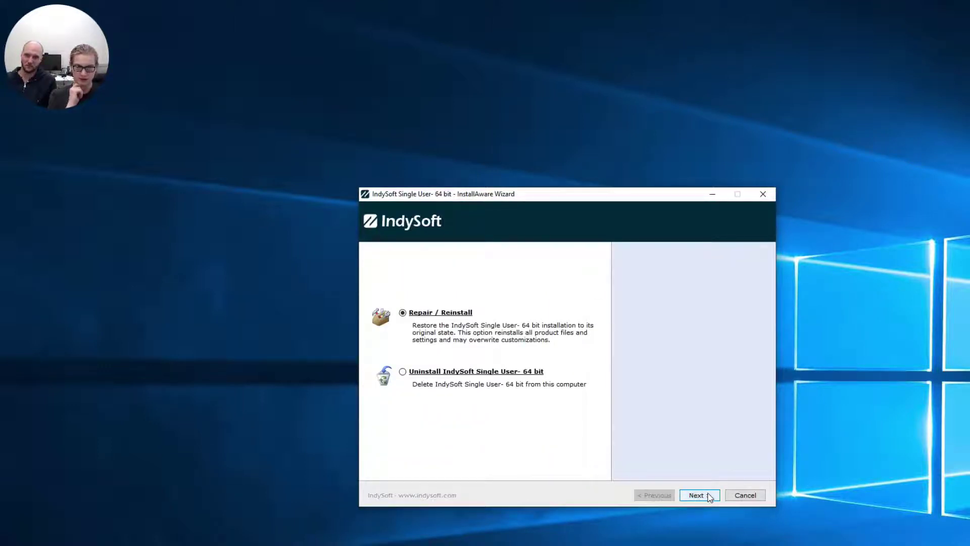
click(697, 495)
click(708, 497)
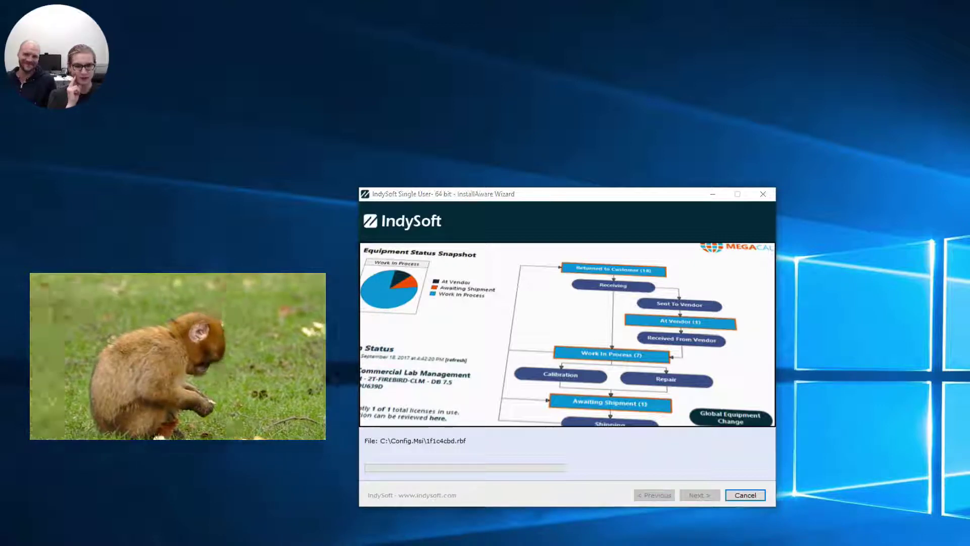
key(super+e)
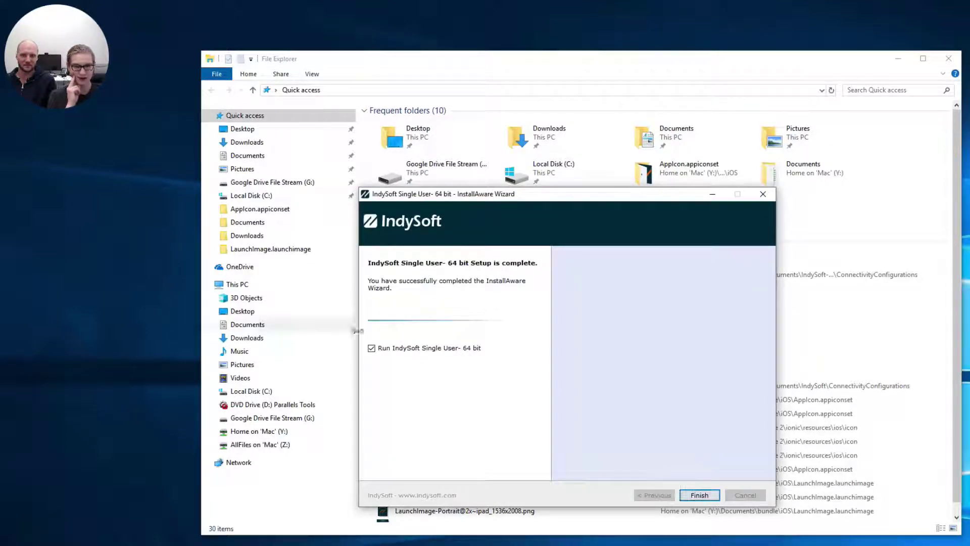
click(372, 349)
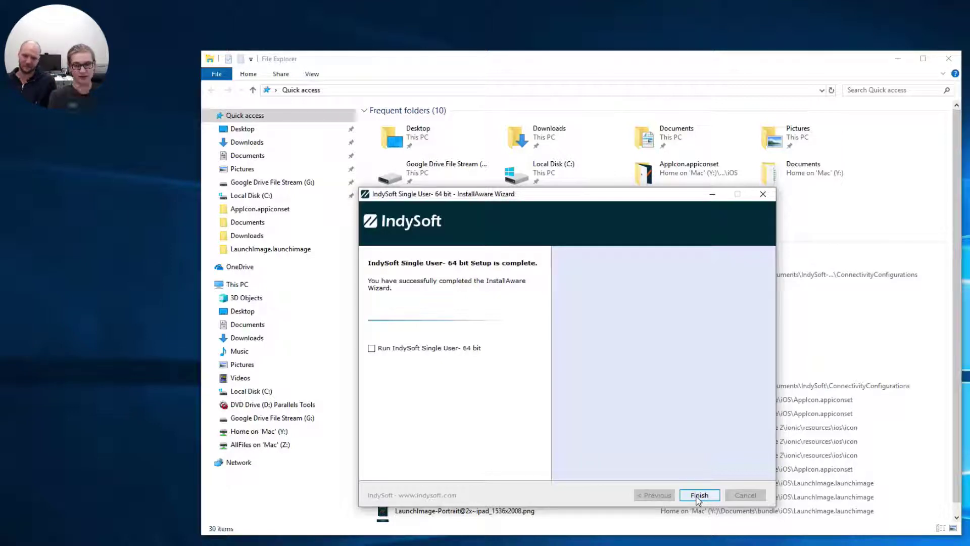
click(699, 495)
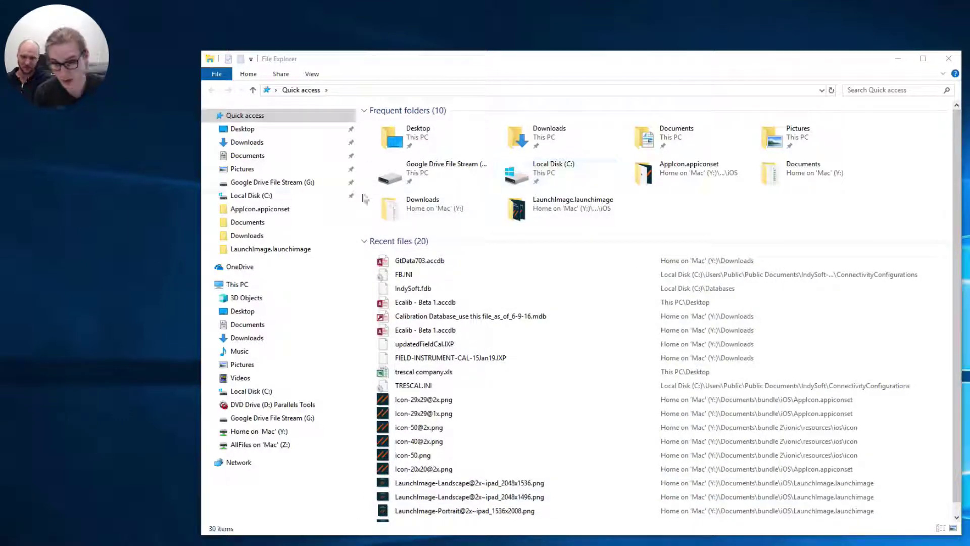
- Browse to C:\Program Files\IndySoft-SingleUser and look over its 358 items
click(267, 196)
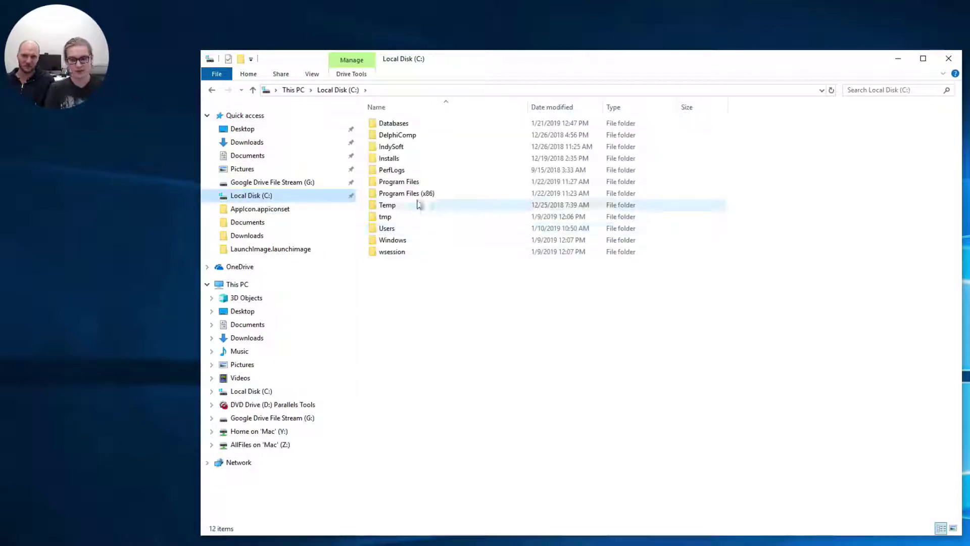
double_click(407, 183)
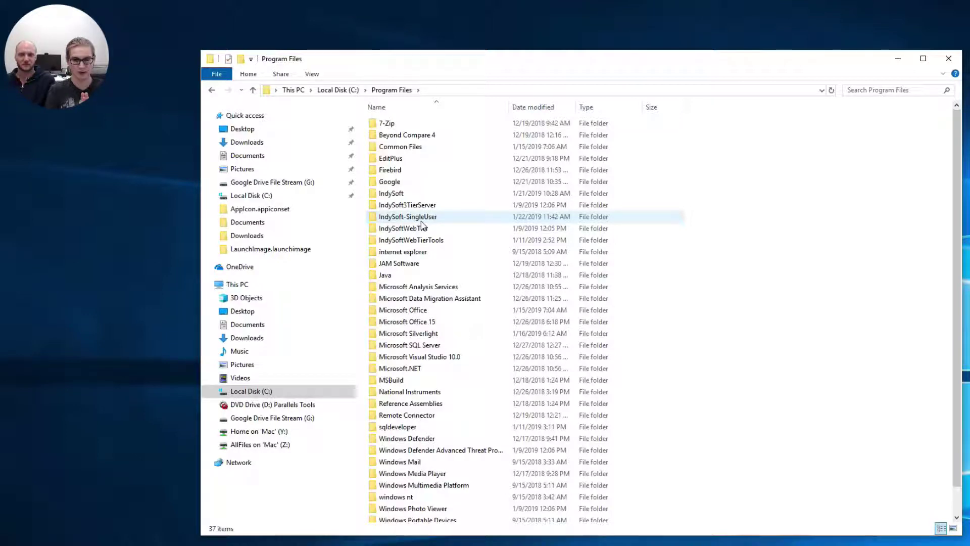
double_click(421, 221)
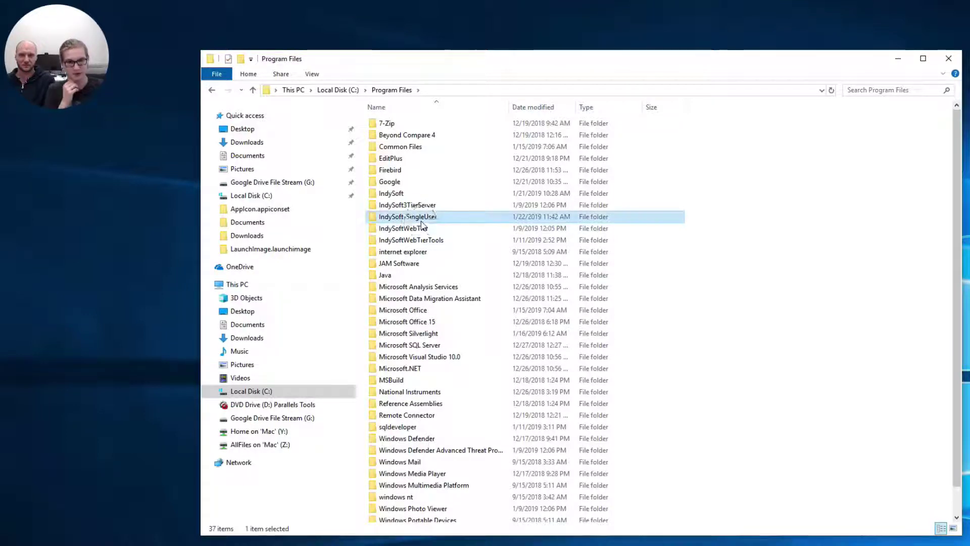
scroll(531, 272, down, 3)
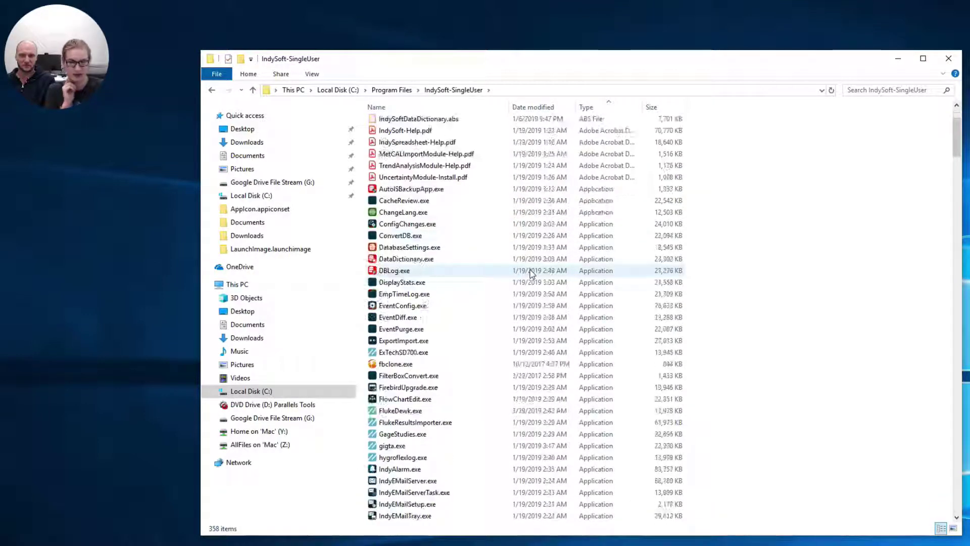
scroll(531, 274, down, 4)
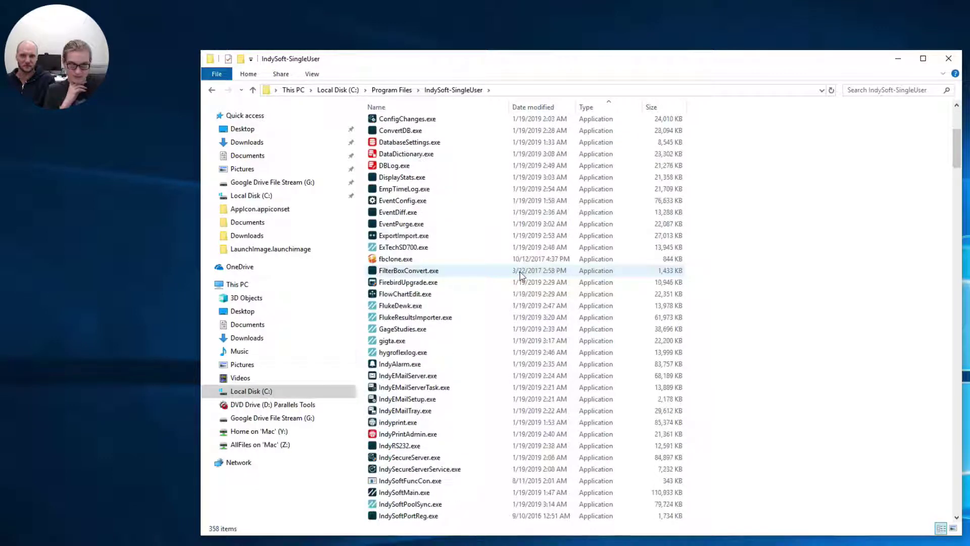
scroll(521, 275, up, 4)
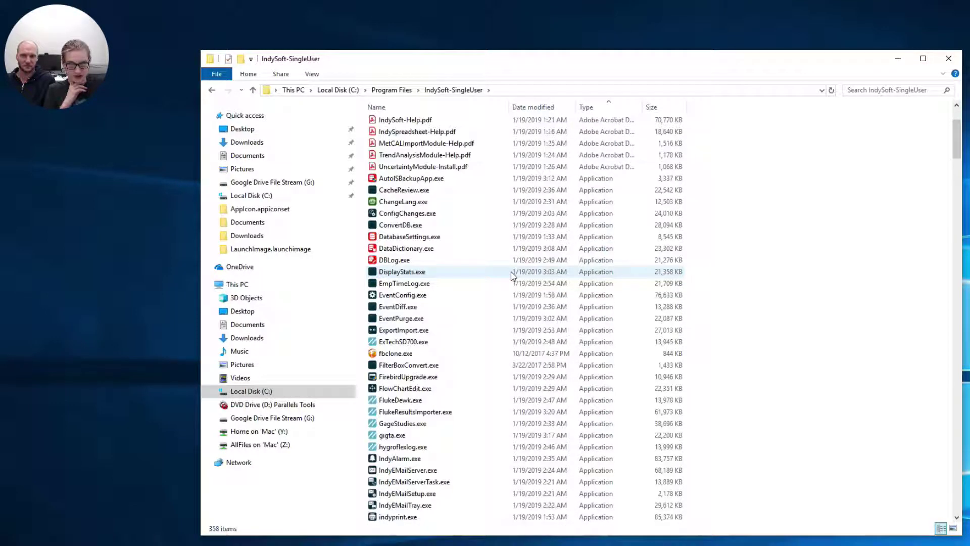
click(392, 90)
click(339, 90)
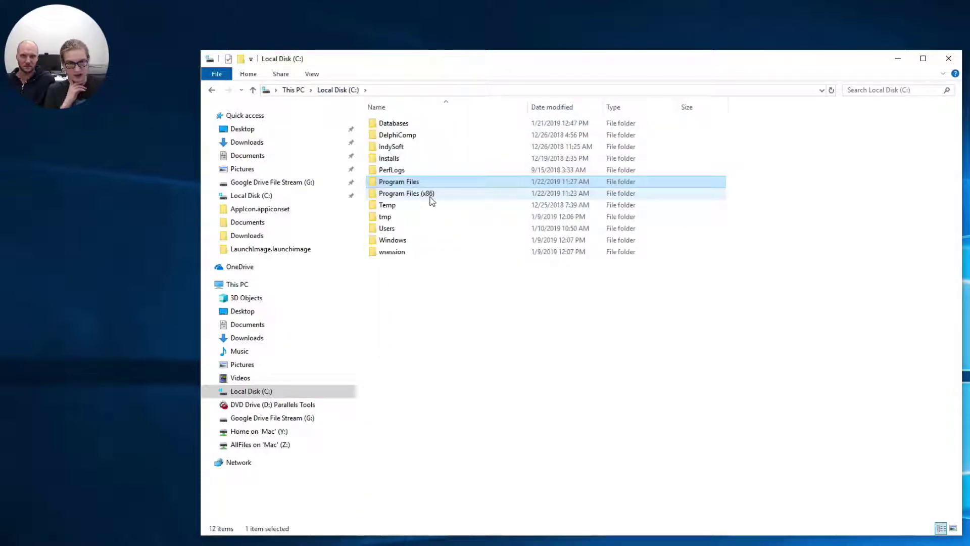
double_click(421, 182)
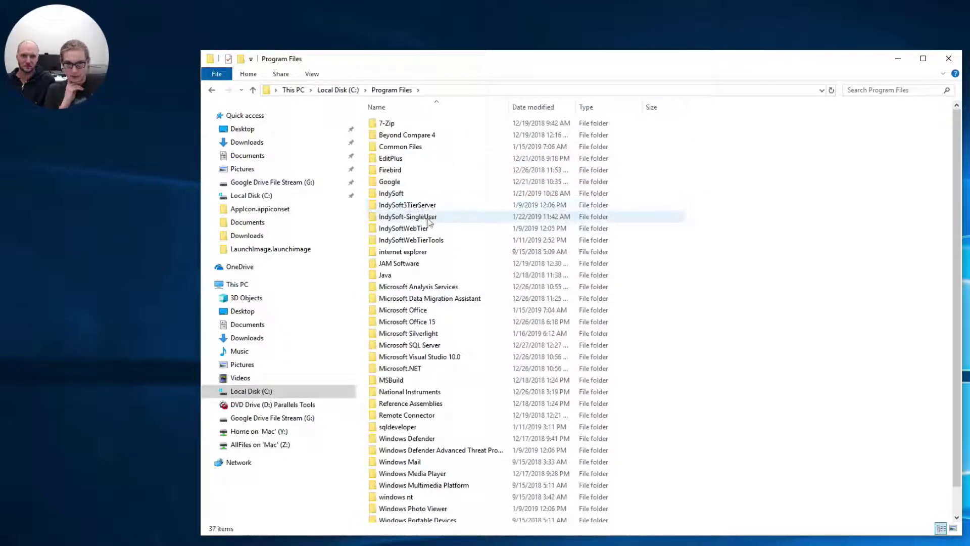
double_click(430, 217)
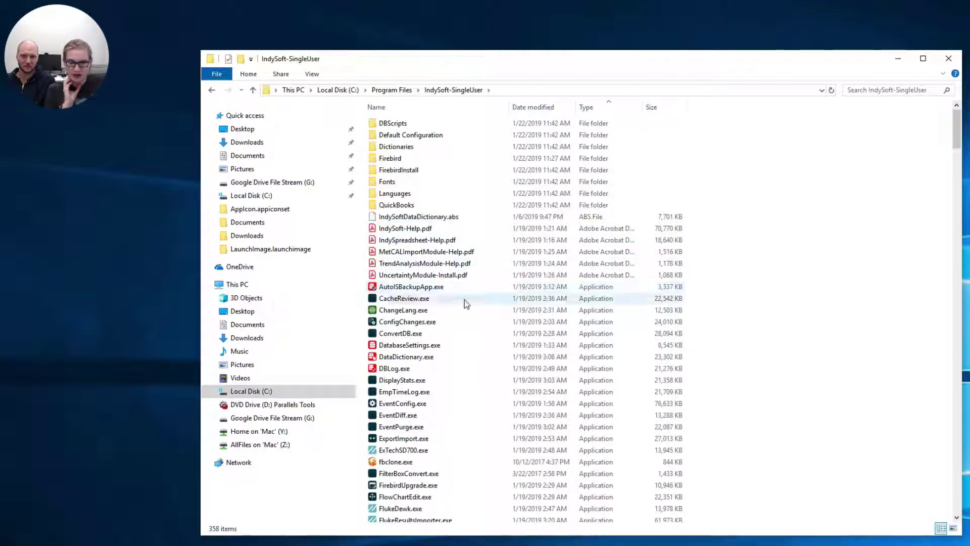
double_click(431, 345)
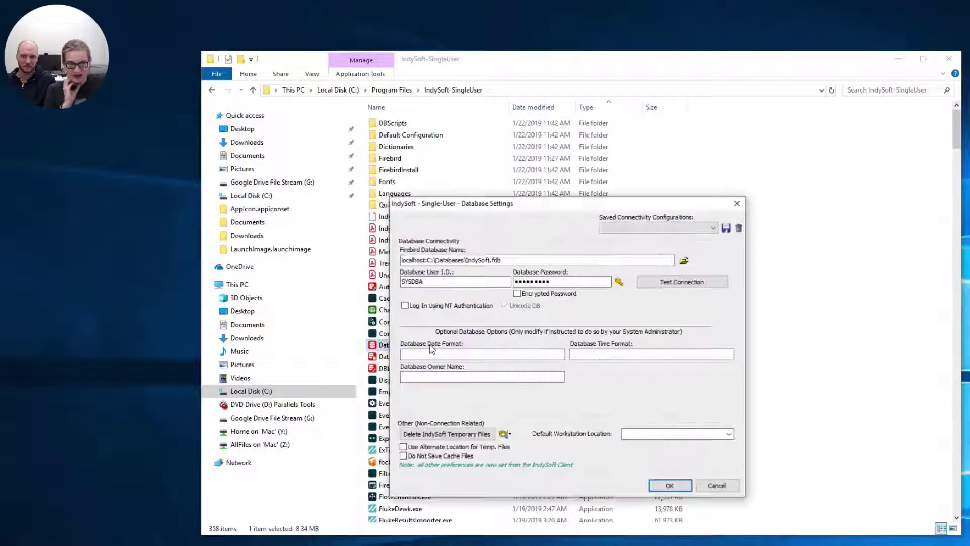
click(669, 287)
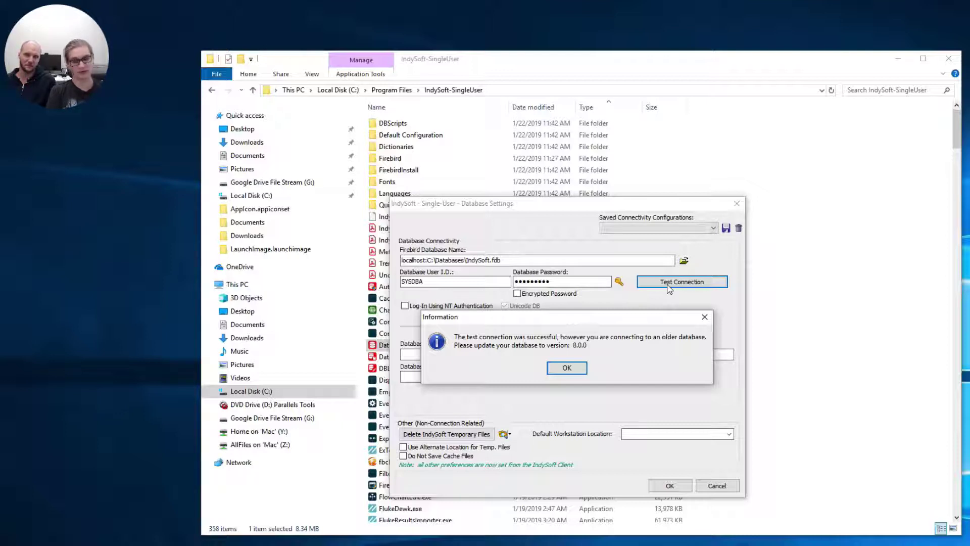
click(567, 367)
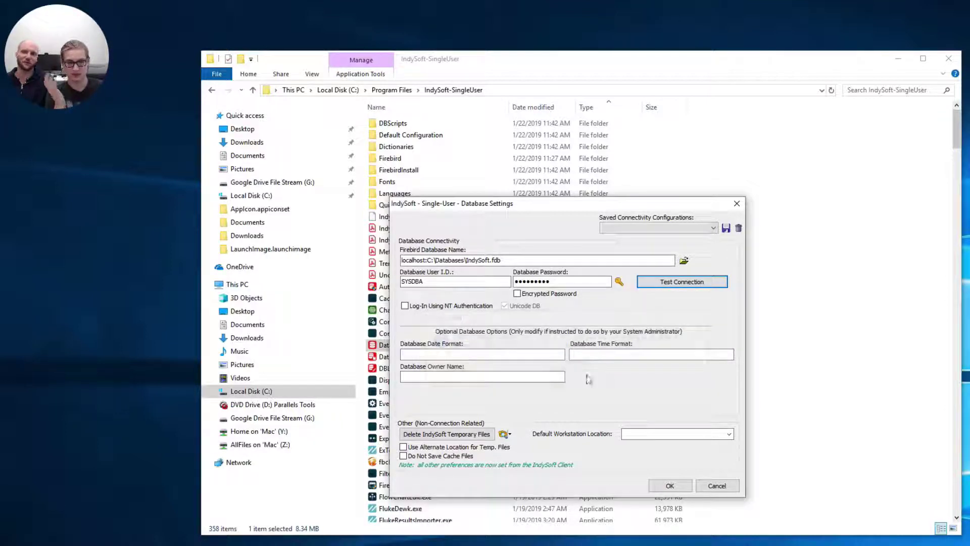
click(717, 486)
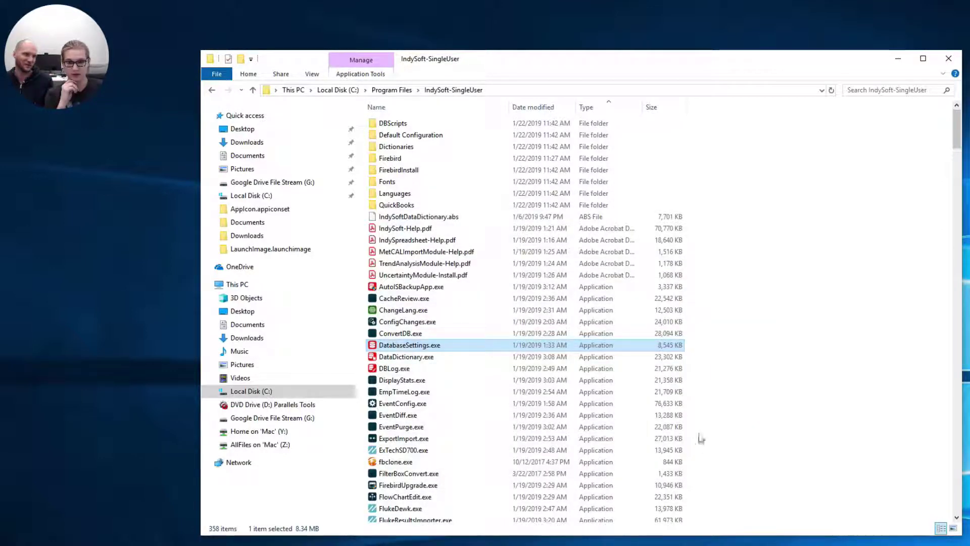
- Run isupdb.exe from the IndySoft-SingleUser folder as administrator
scroll(556, 358, down, 7)
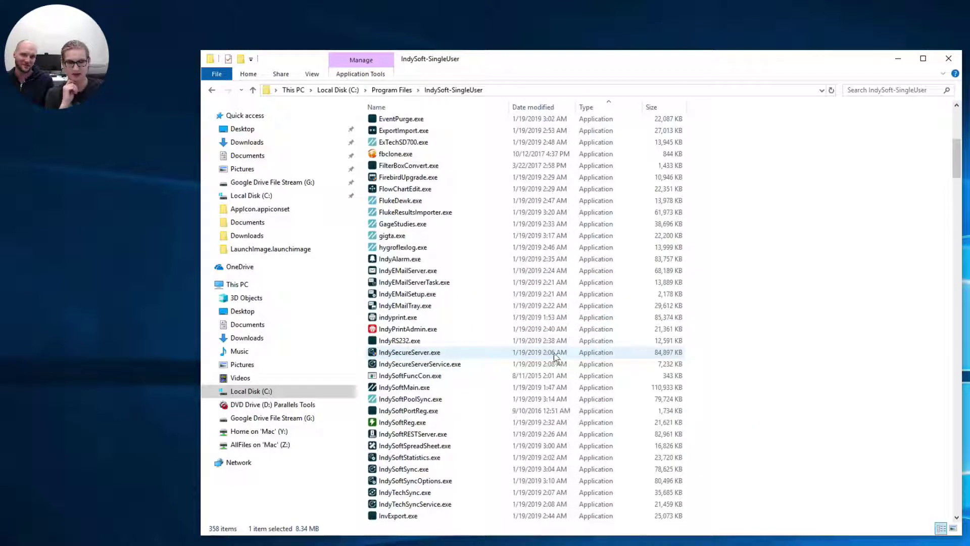
scroll(555, 356, down, 6)
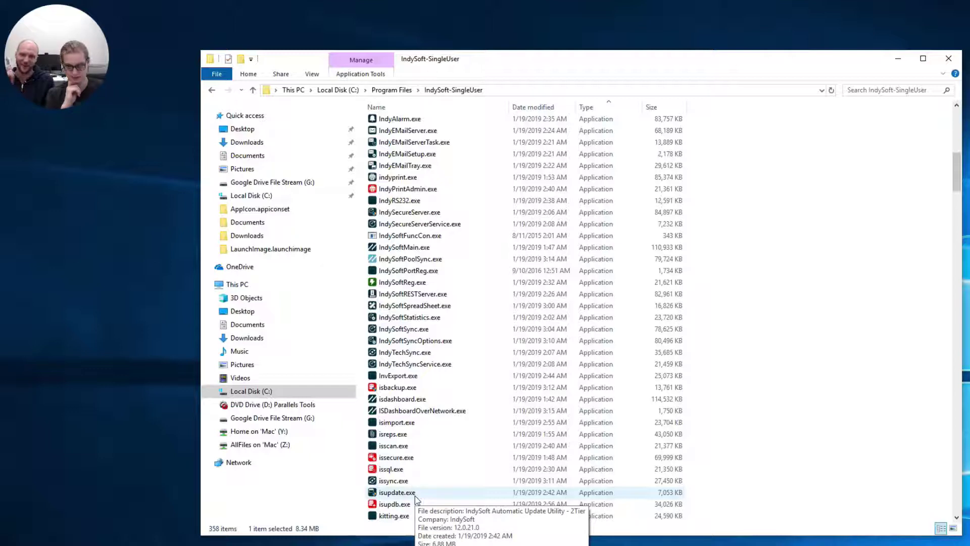
scroll(415, 498, down, 2)
click(373, 437)
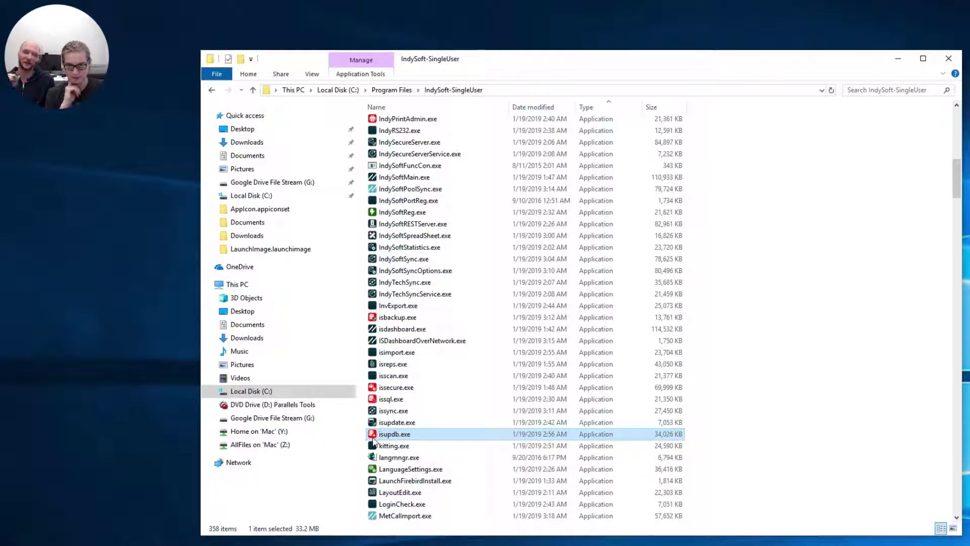
right_click(373, 439)
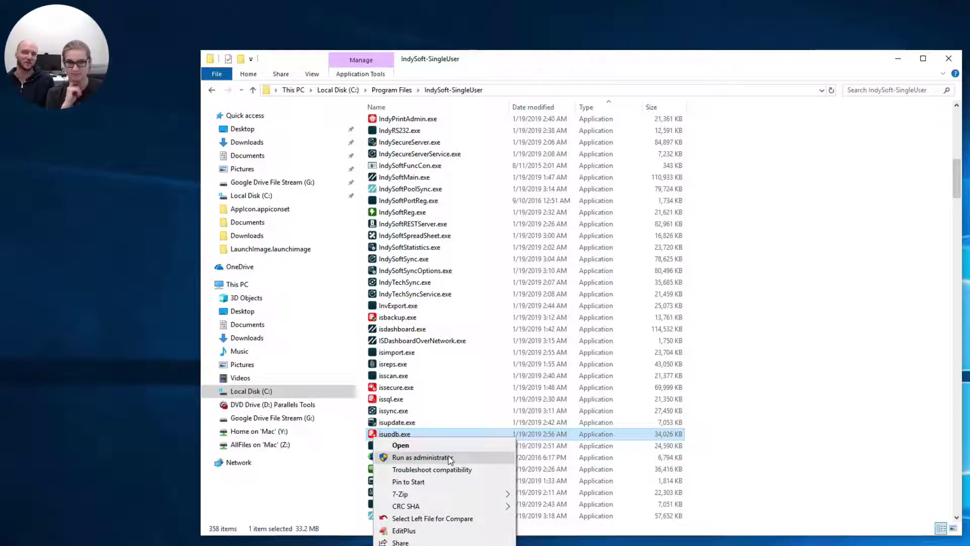
click(449, 458)
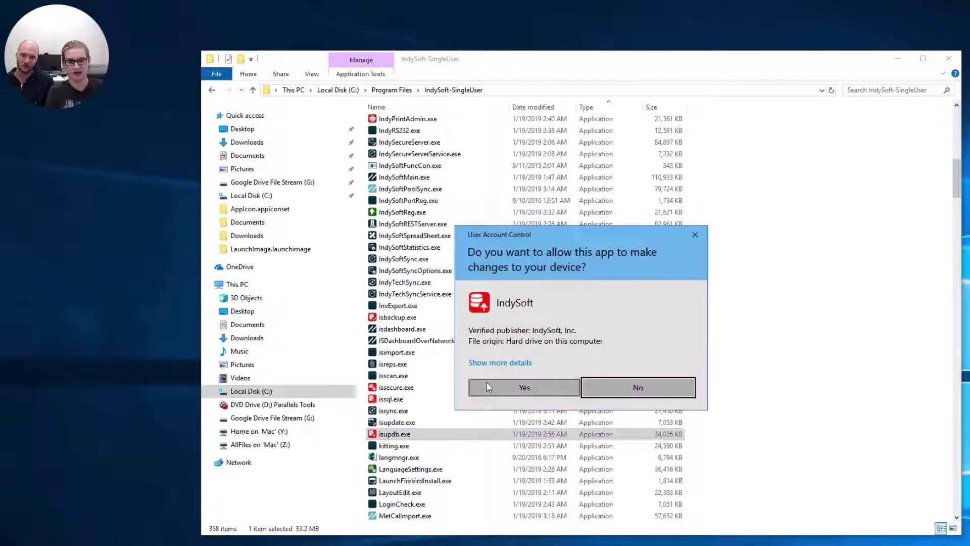
- Approve the database settings app and confirm the IndySoft.fdb connection test succeeds
click(486, 384)
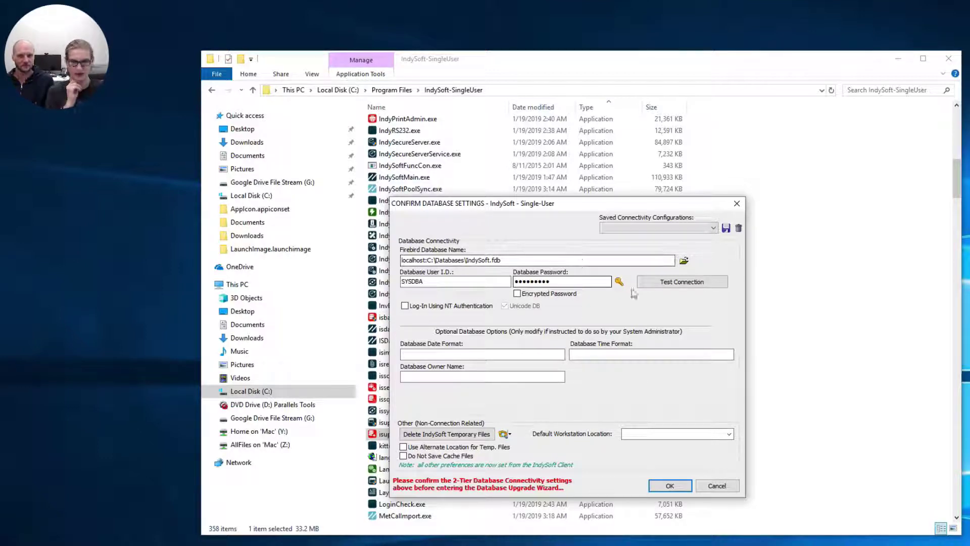
click(650, 286)
click(568, 367)
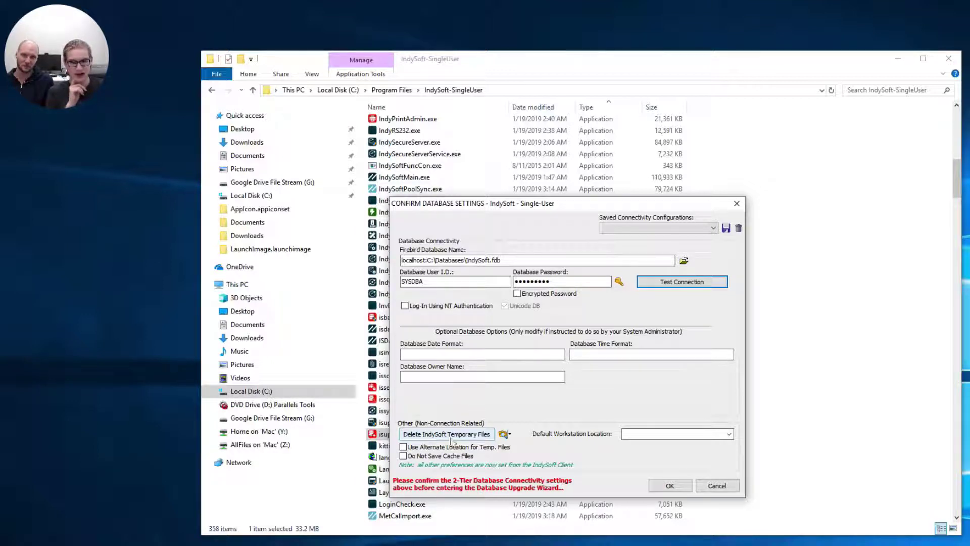
click(507, 436)
- Check the IndySoft Temp directory is empty, close it, and drag the Program Files window aside
click(580, 493)
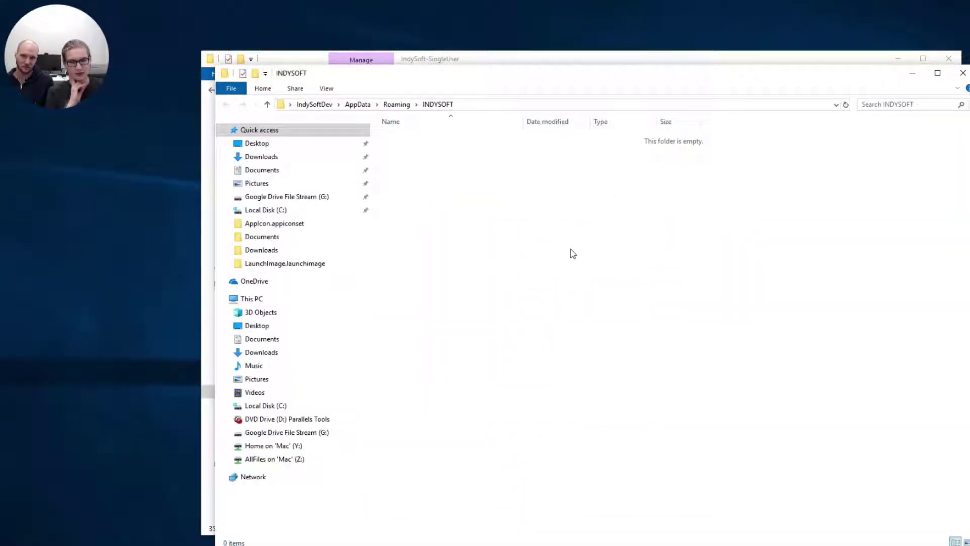
click(963, 74)
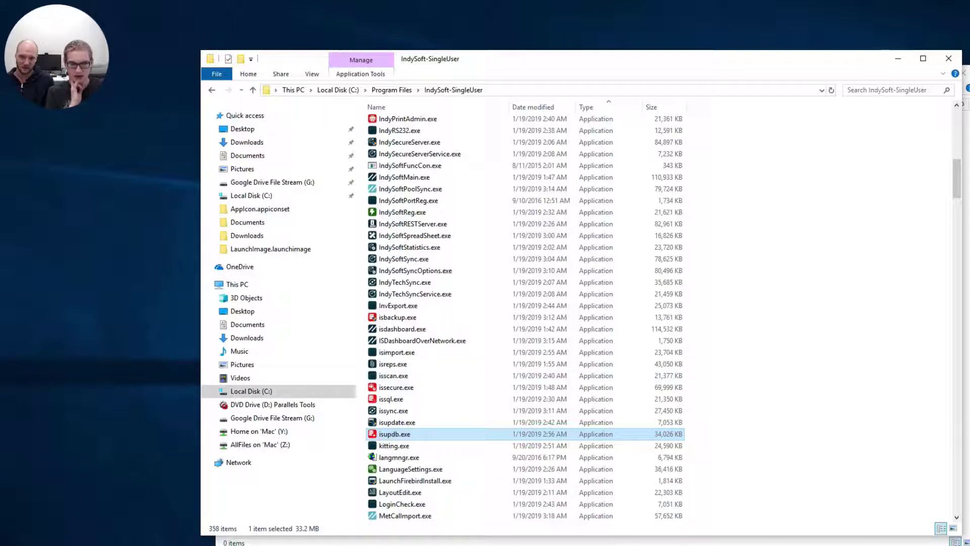
drag(553, 51, 750, 139)
drag(723, 78, 969, 151)
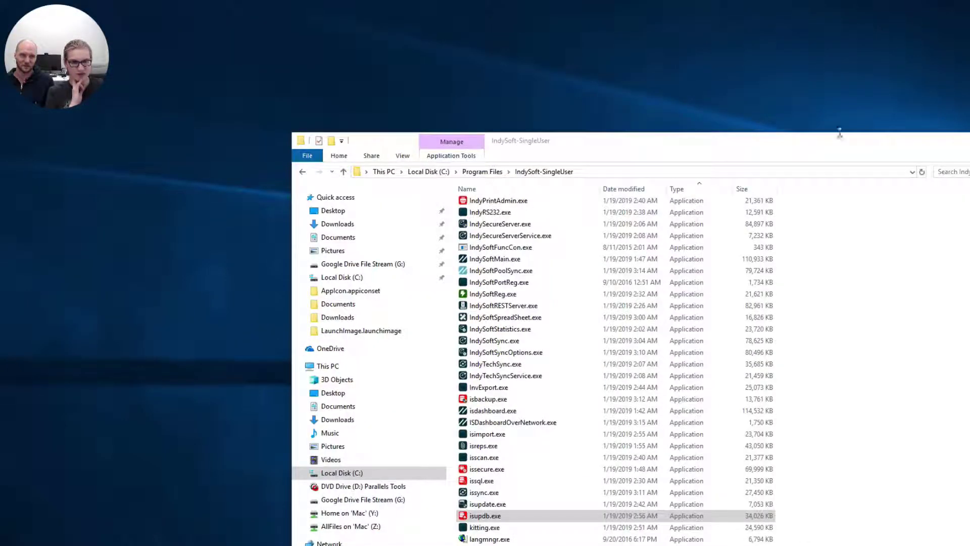
drag(834, 145, 969, 142)
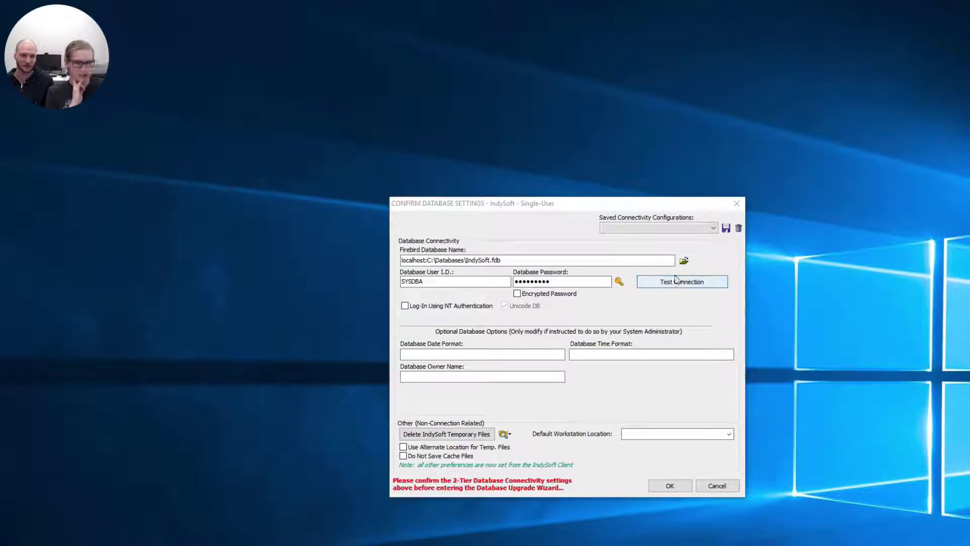
click(621, 471)
- Accept the database settings and log in with the default IndySoft user name and password
click(669, 486)
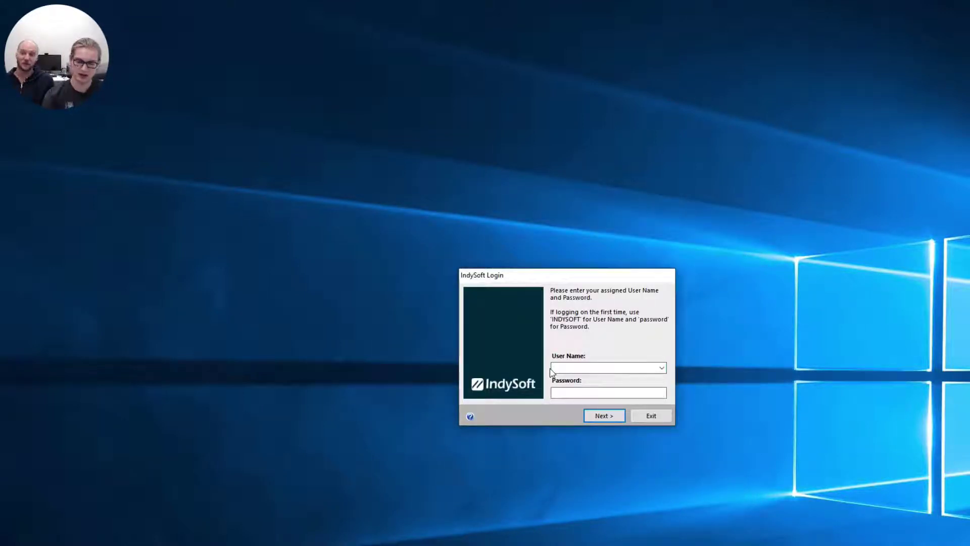
text(INDYSOFT)
key(Tab)
text(pass)
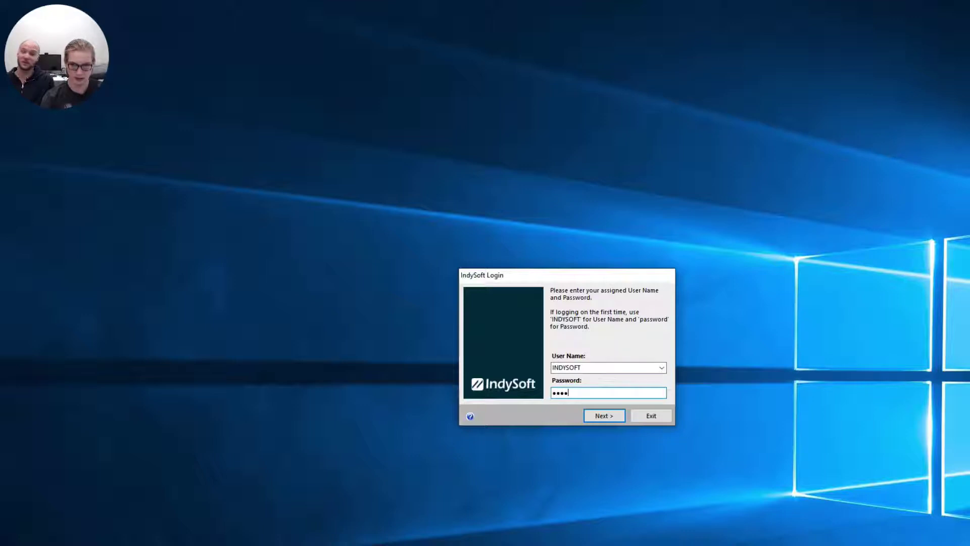
text(word)
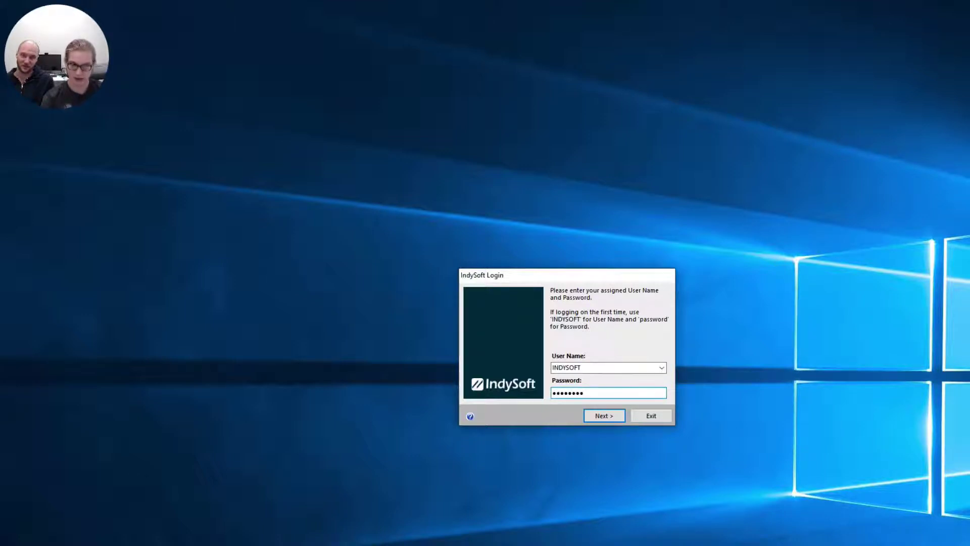
key(Return)
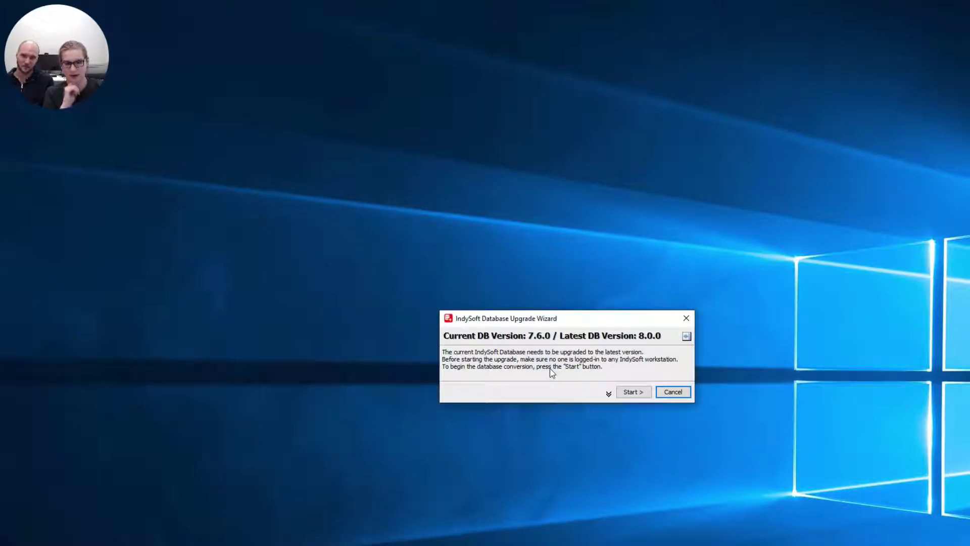
- Expand SQL Commands Executed and run the 7.6.0 to 8.0.0 database upgrade
click(604, 398)
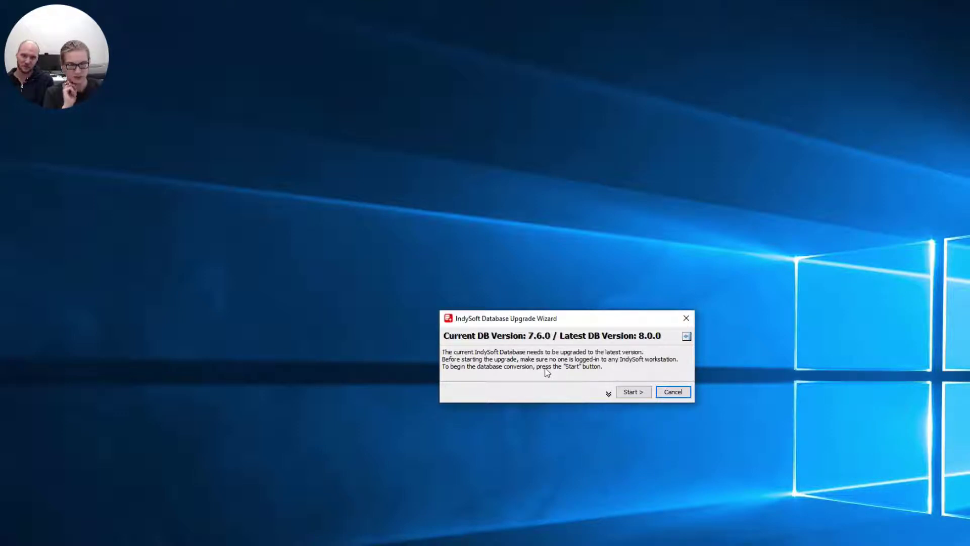
click(608, 394)
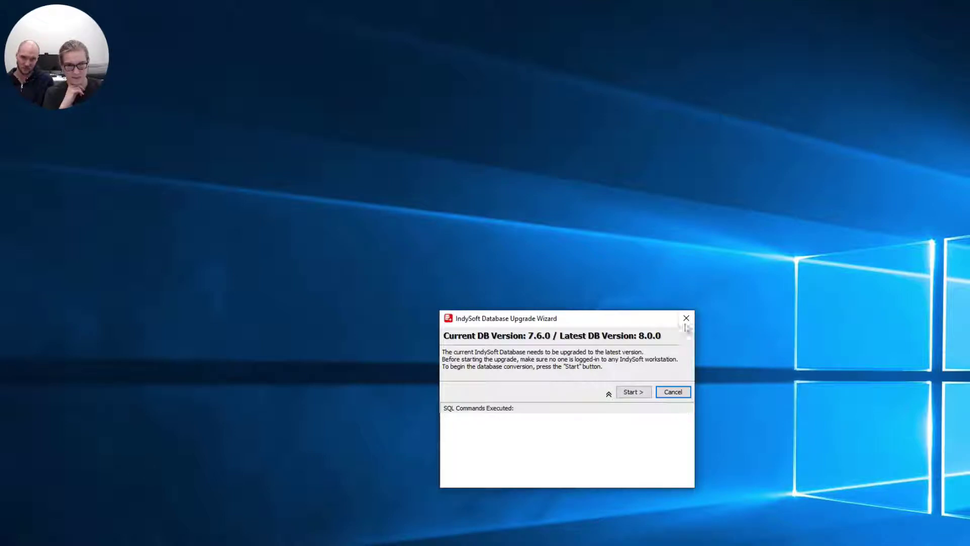
click(635, 394)
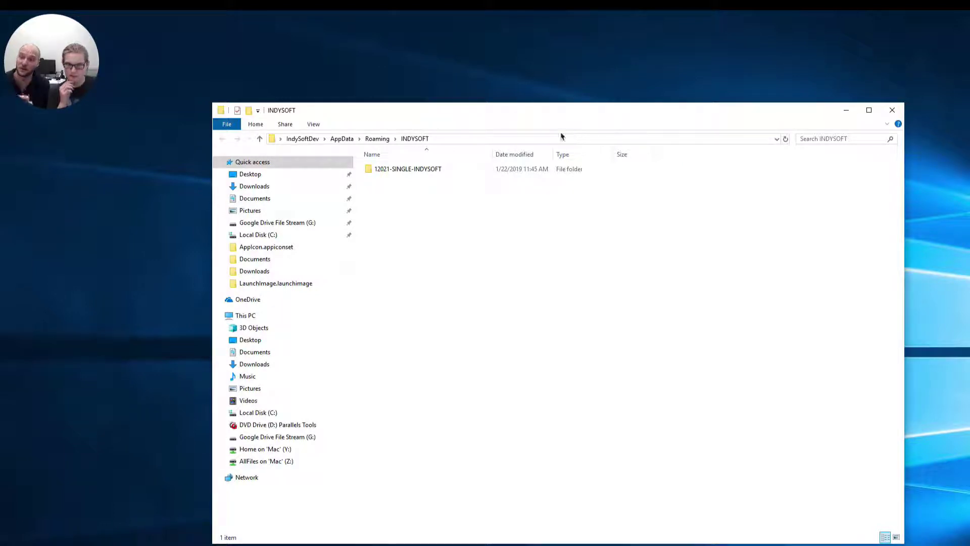
- Read the DBUpgradeLog file in 12021-SINGLE-INDYSOFT, close Notepad, and OK the completion message
click(404, 170)
double_click(405, 170)
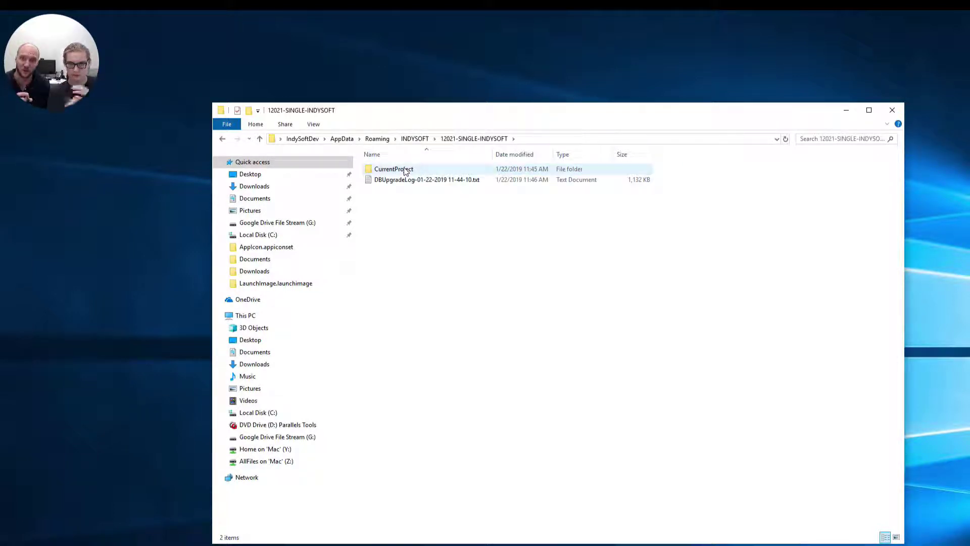
double_click(411, 181)
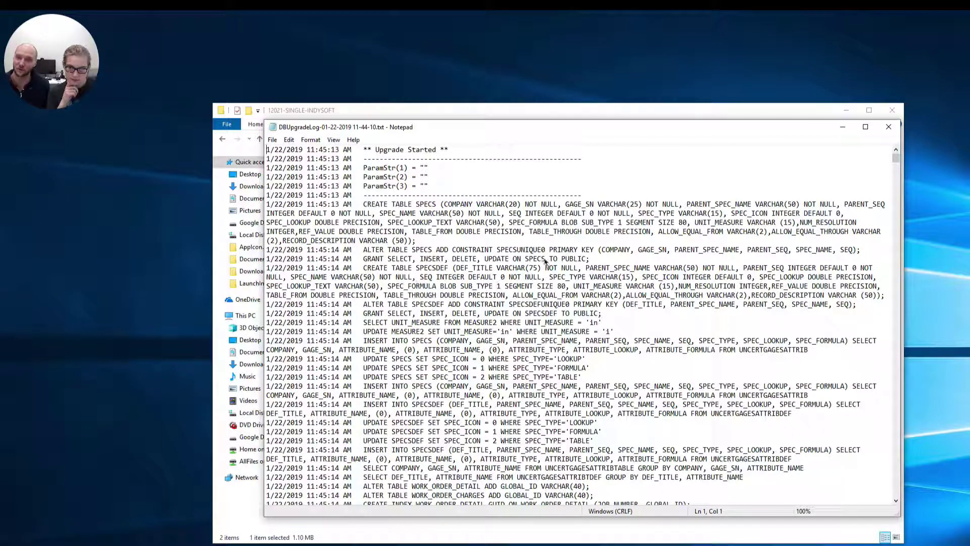
drag(896, 157, 896, 215)
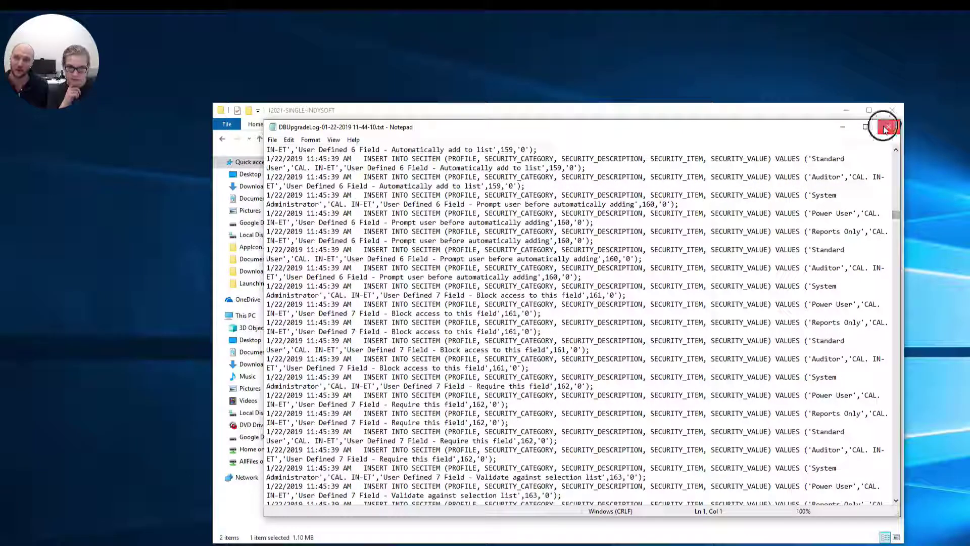
click(886, 129)
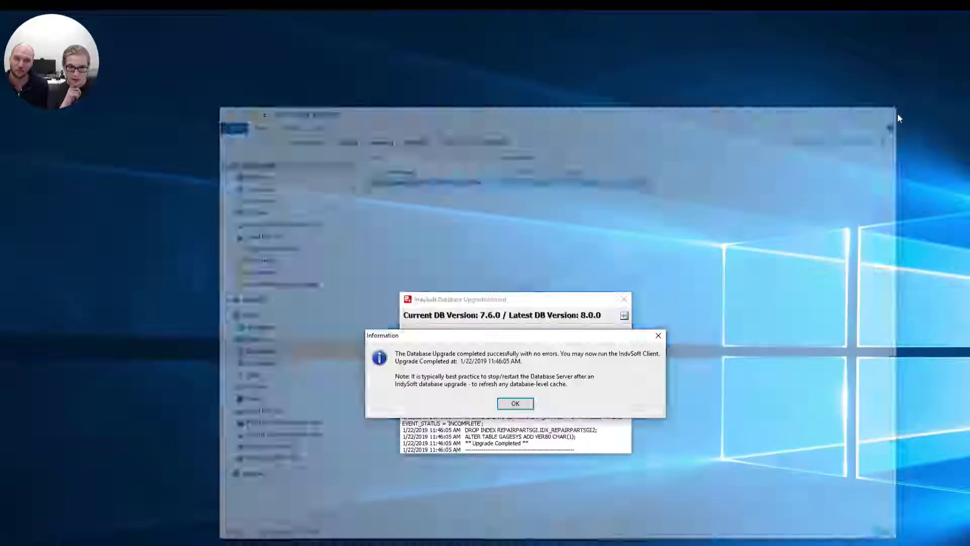
click(515, 403)
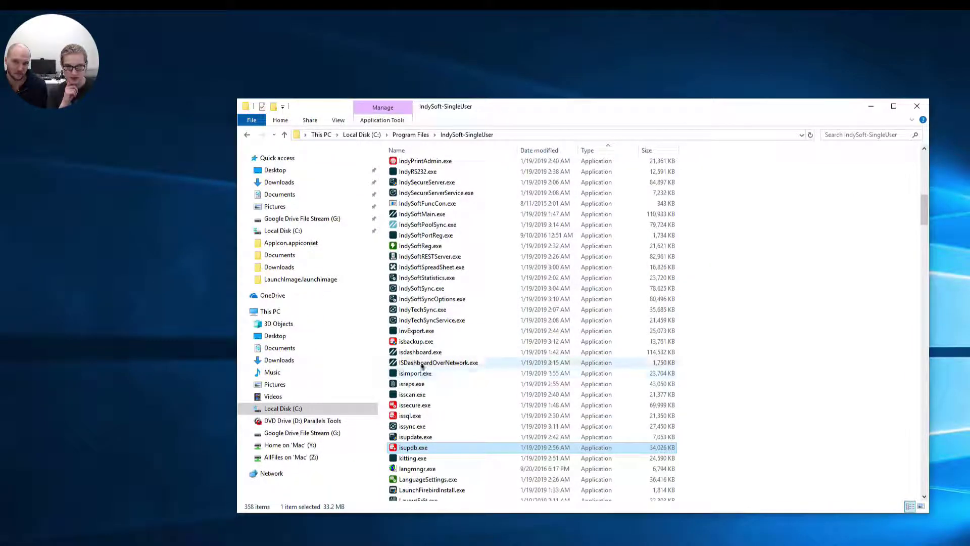
- Launch isdashboard.exe and log in with the default password
double_click(424, 354)
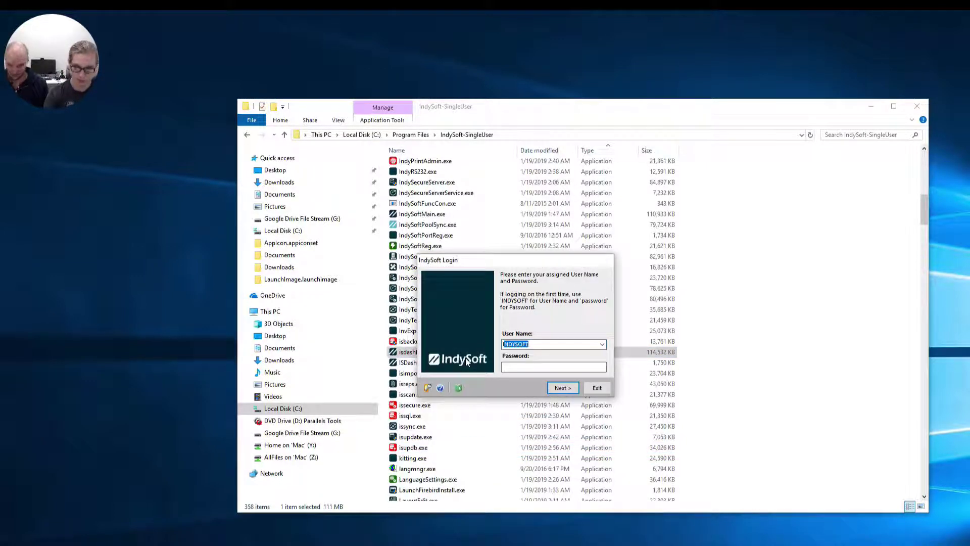
click(529, 366)
text(password)
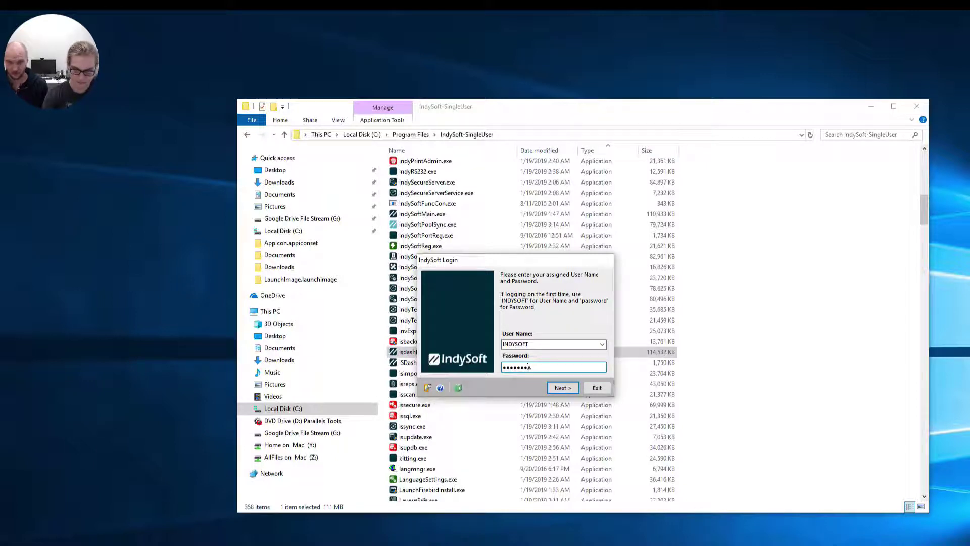
key(Return)
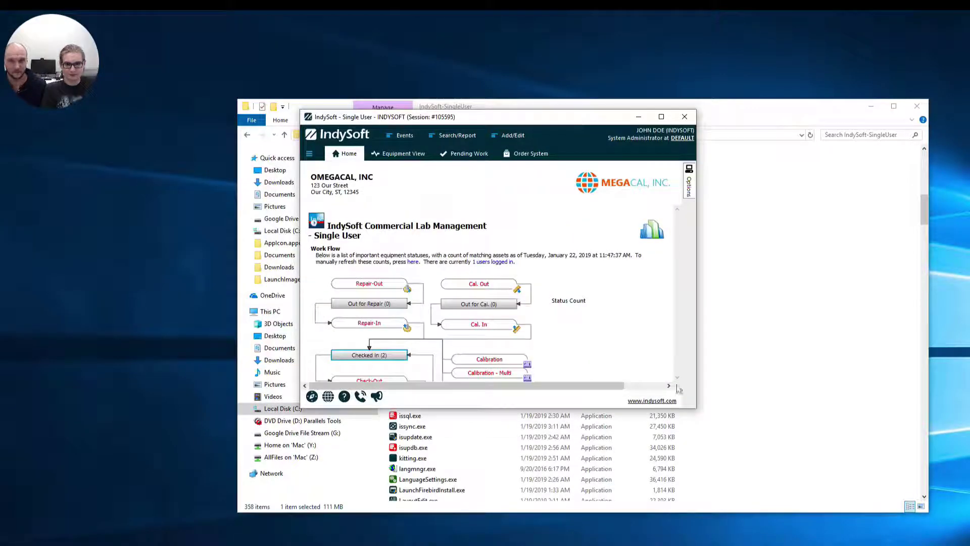
- Enlarge the IndySoft window, browse Equipment View, Pending Work and Order System, then return Home
drag(697, 407, 955, 545)
click(404, 154)
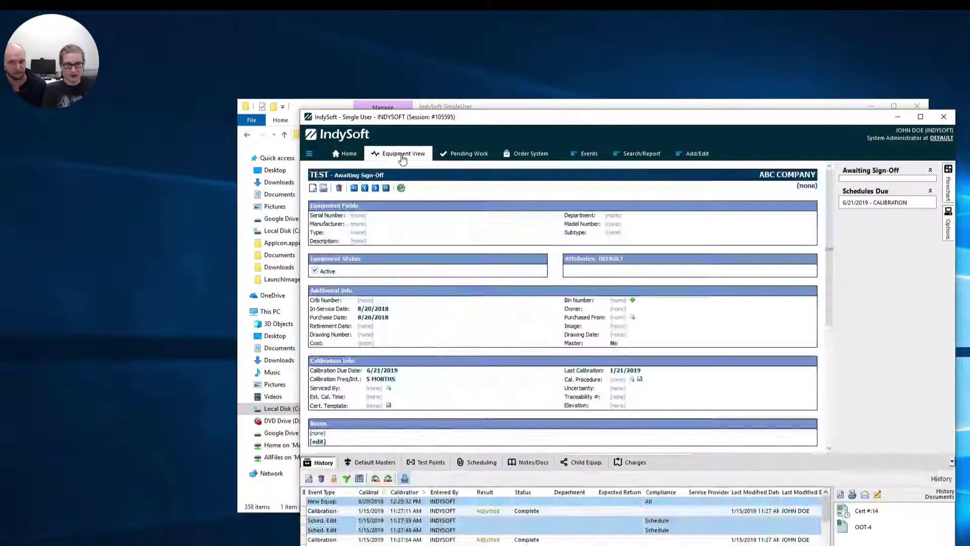
click(453, 156)
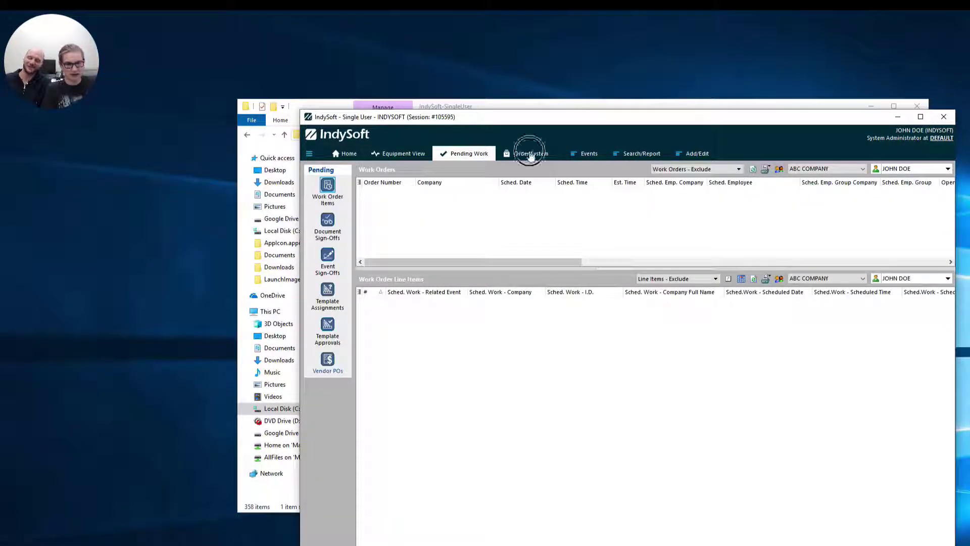
click(530, 155)
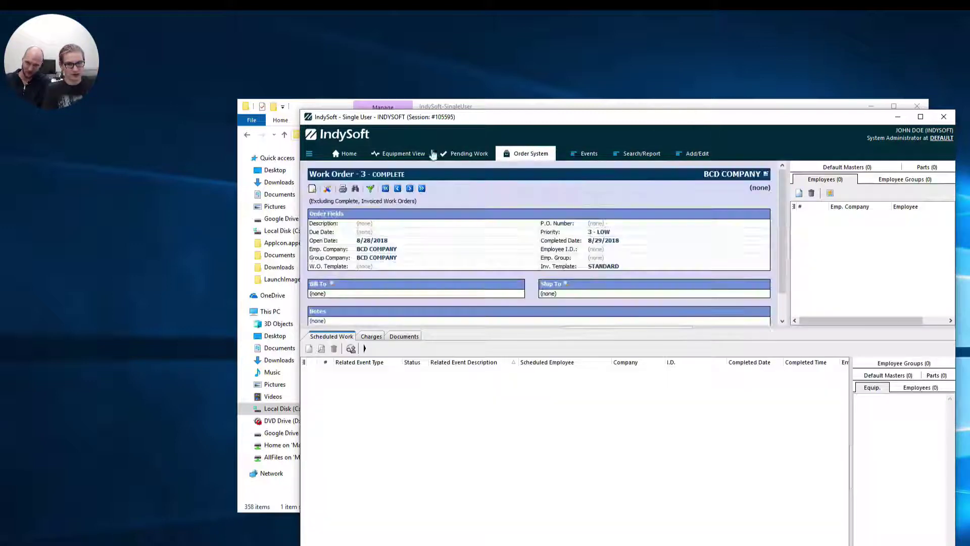
click(418, 154)
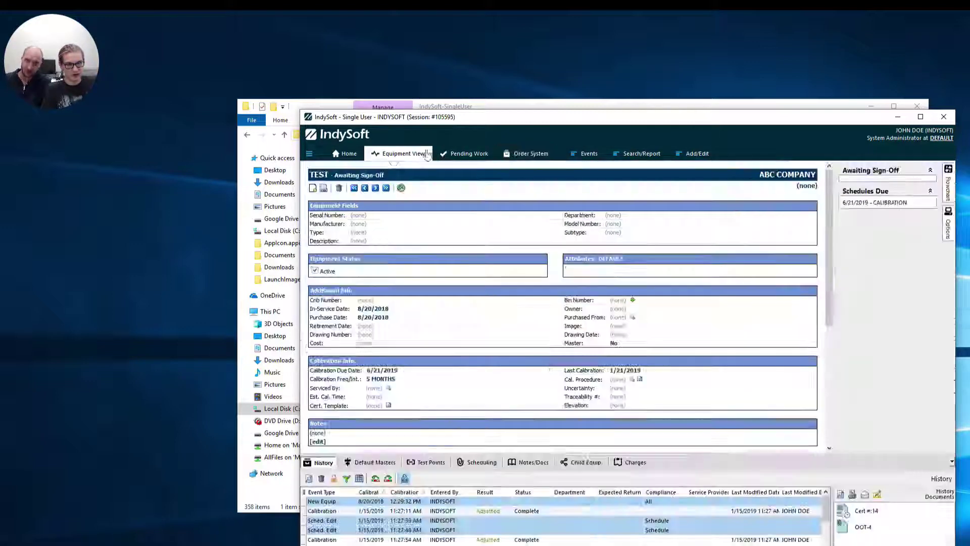
click(336, 161)
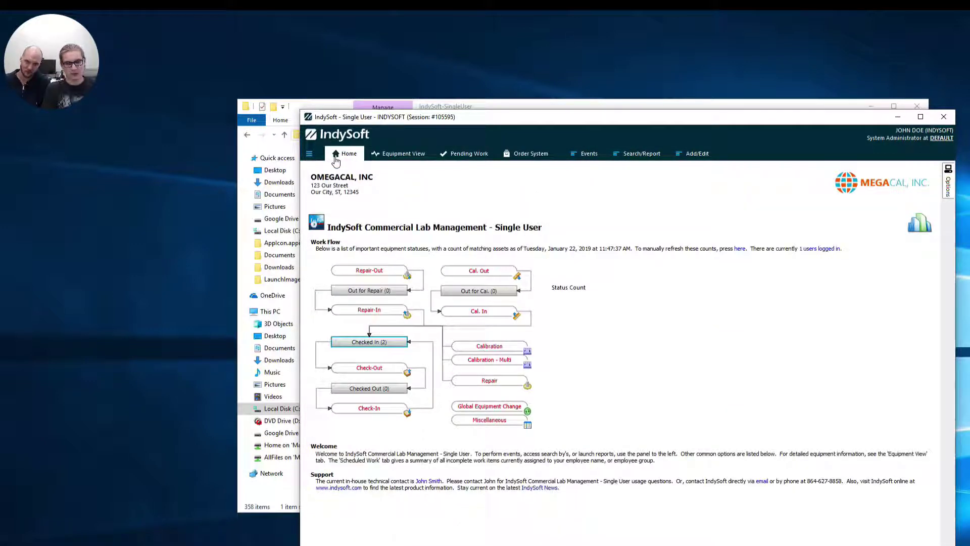